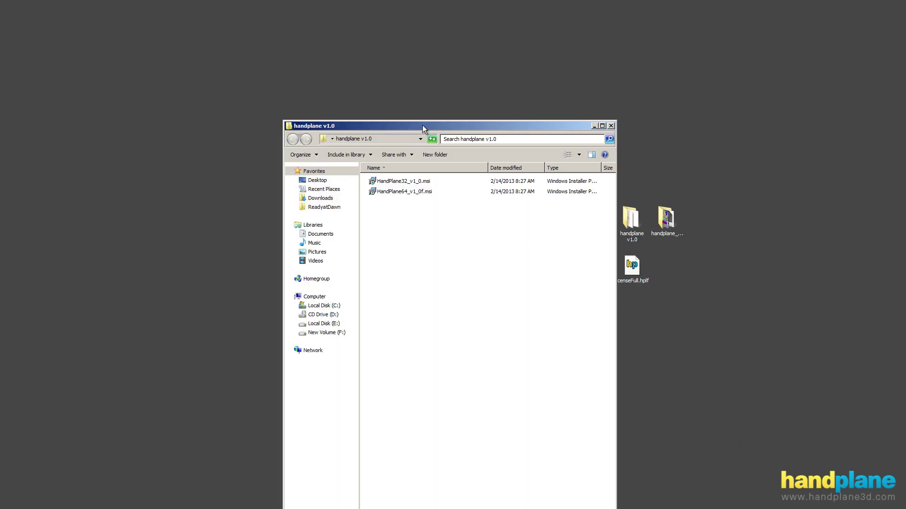
Move the Explorer window aside and launch HandPlane64_v1_0f.msi from the handplane v1.0 folder.
drag(423, 126, 328, 50)
double_click(309, 117)
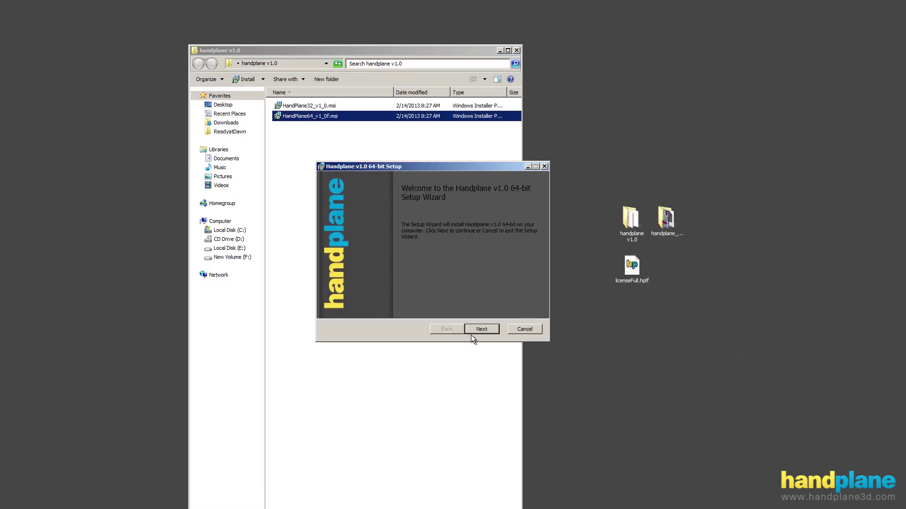
Get past the welcome page and accept the Handplane license agreement.
click(481, 329)
mouse_move(531, 221)
mouse_down()
mouse_move(531, 288)
mouse_move(531, 219)
mouse_up()
click(361, 309)
click(481, 329)
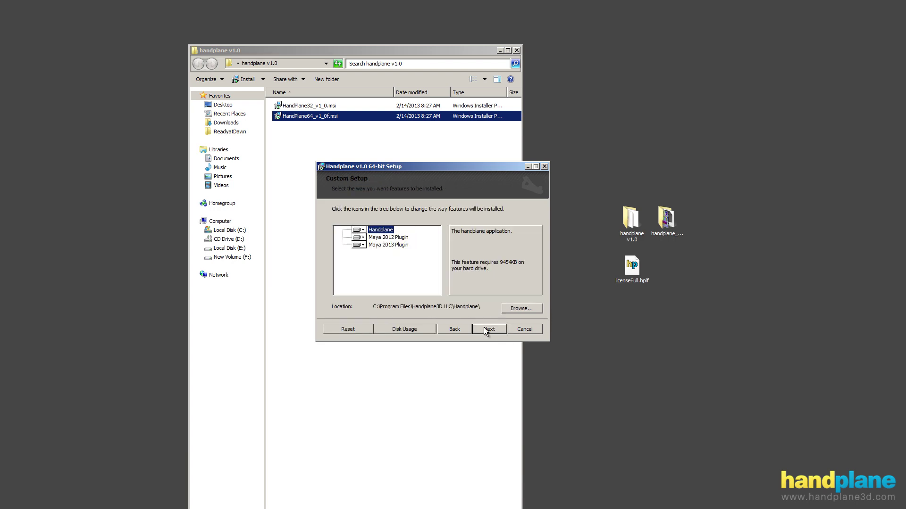
Keep the default Custom Setup features, install Handplane v1.0, and finish the wizard.
click(396, 245)
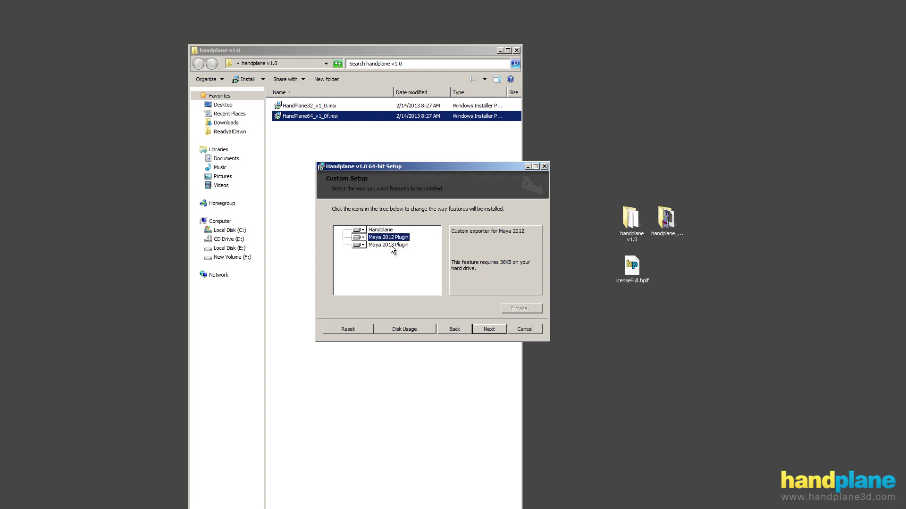
click(382, 230)
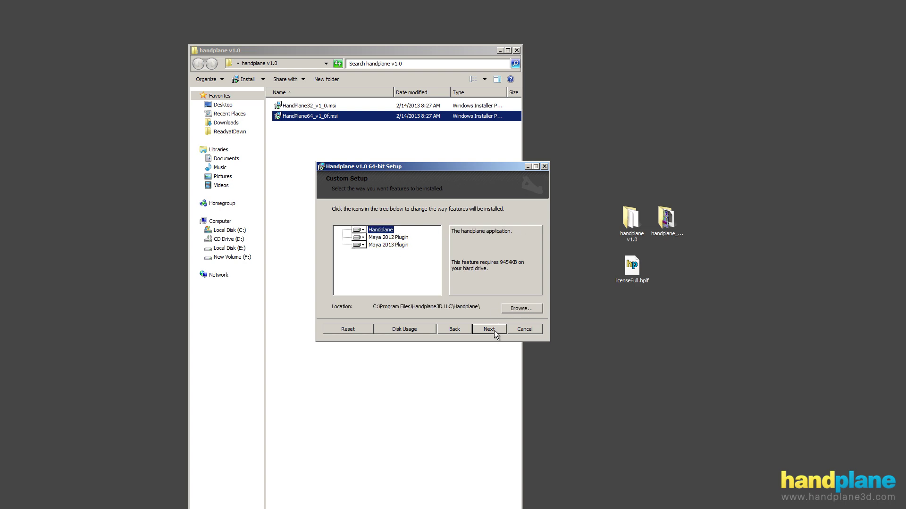
click(494, 330)
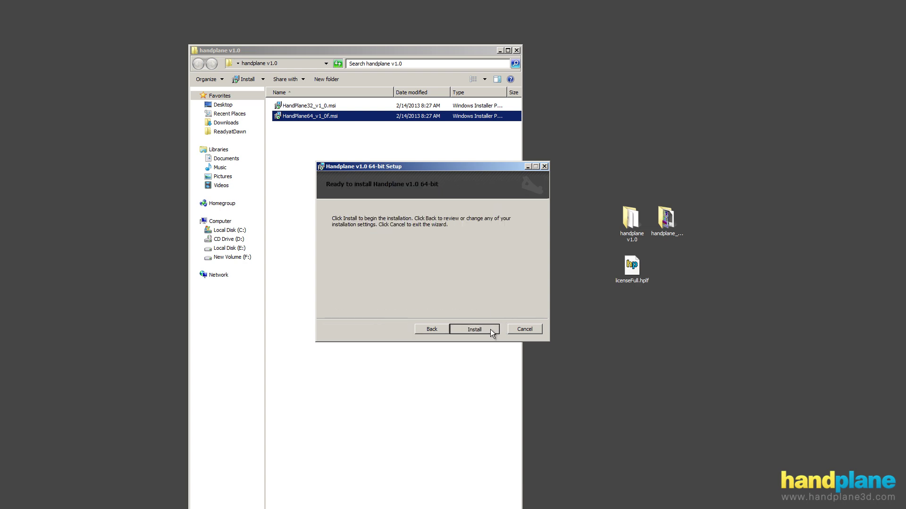
click(474, 330)
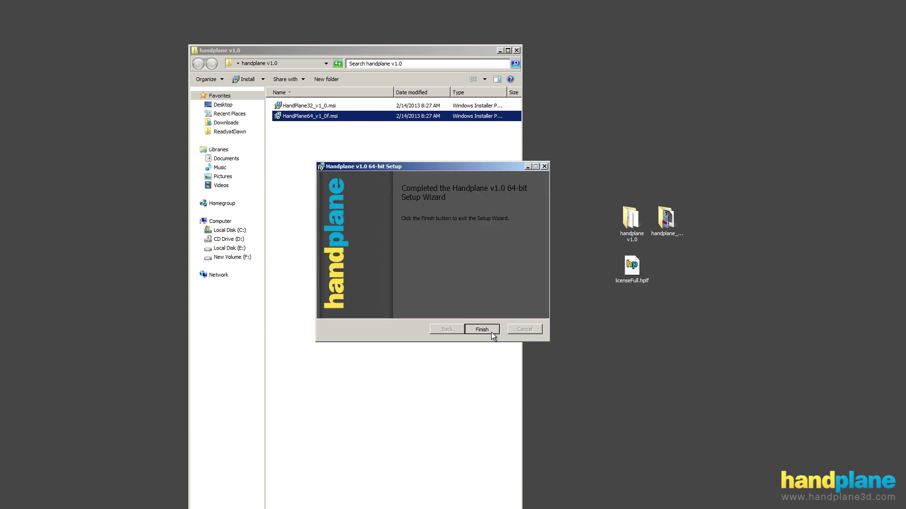
click(491, 332)
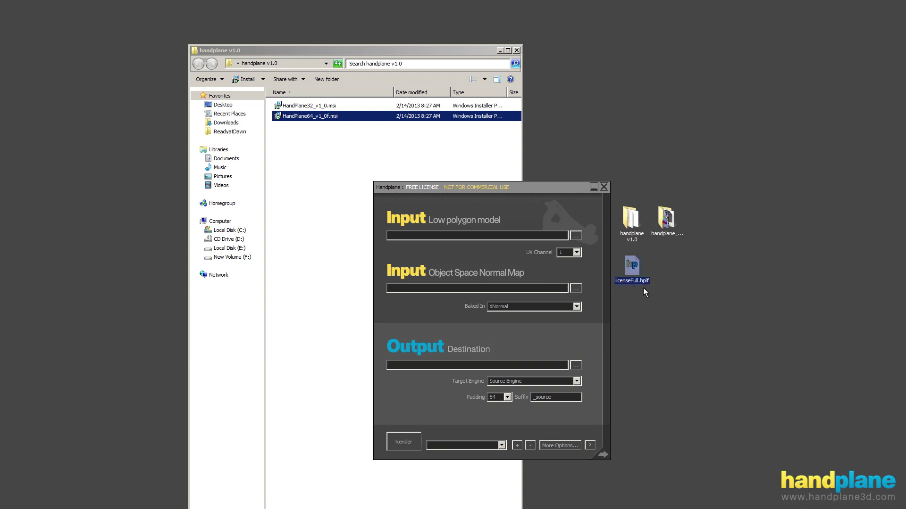
Apply licenseFull.hplf, restart Handplane and confirm the About box shows Full License.
click(655, 307)
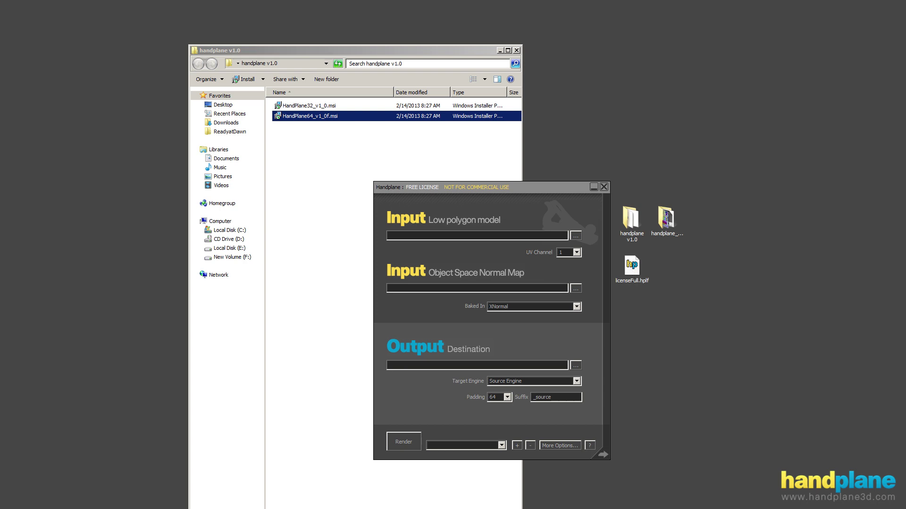
click(603, 186)
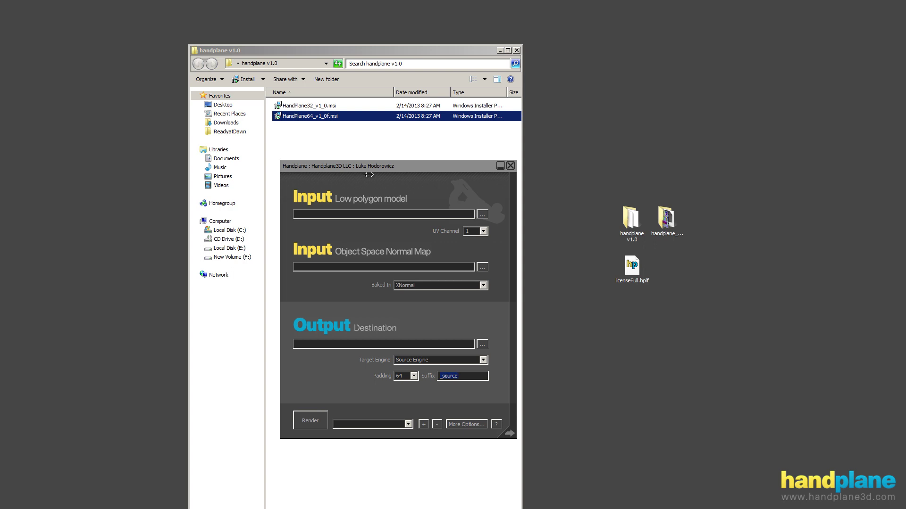
click(496, 424)
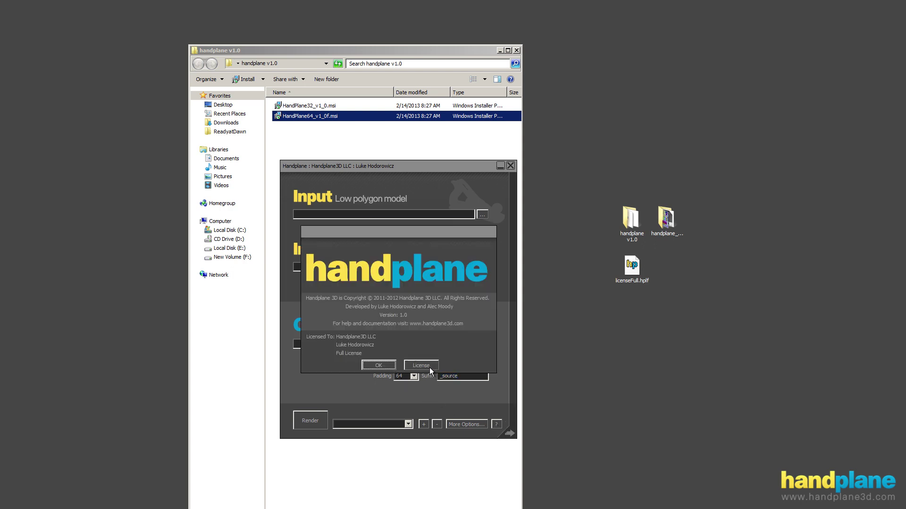
click(390, 365)
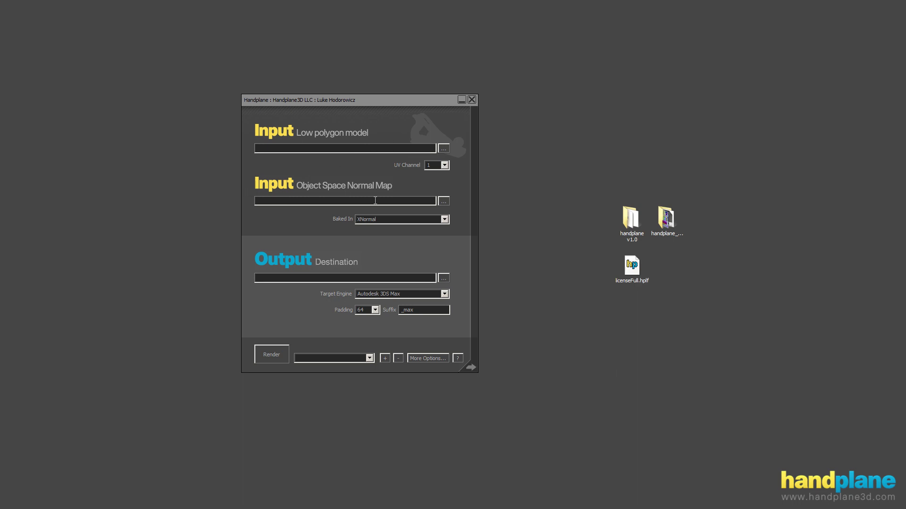
Load handplane_low.FBX and handplane_normals.tif from the handplane_video folder as the inputs.
double_click(665, 218)
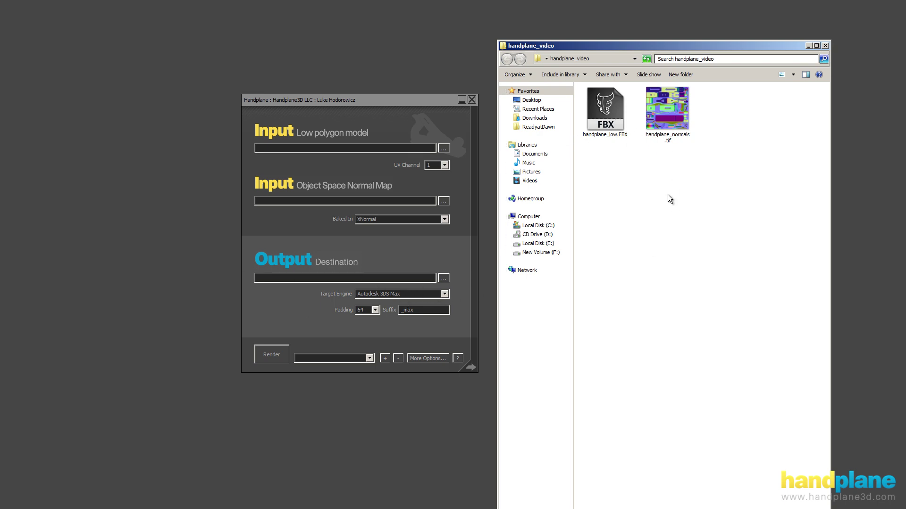
click(444, 148)
double_click(401, 170)
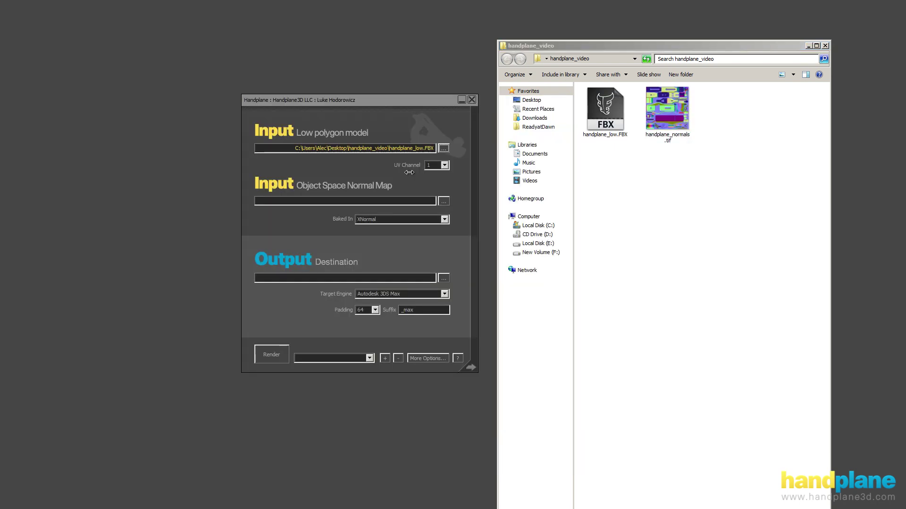
click(443, 202)
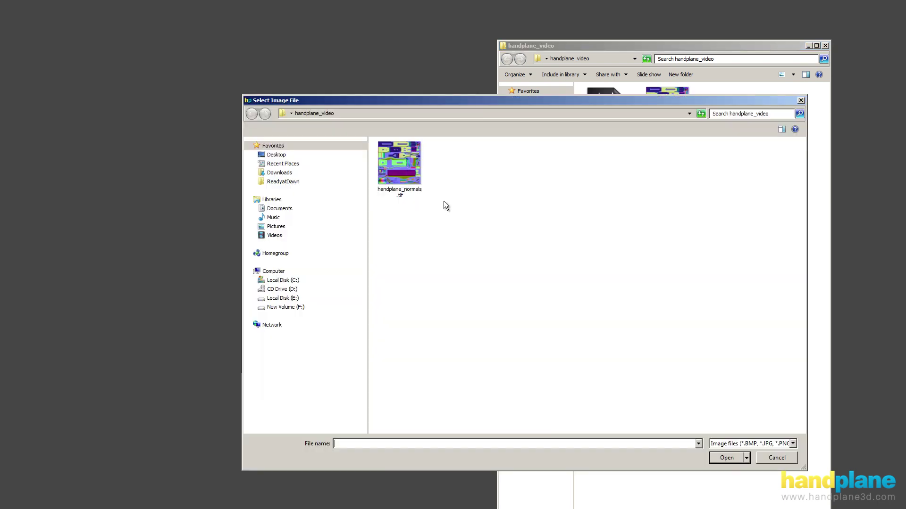
double_click(409, 165)
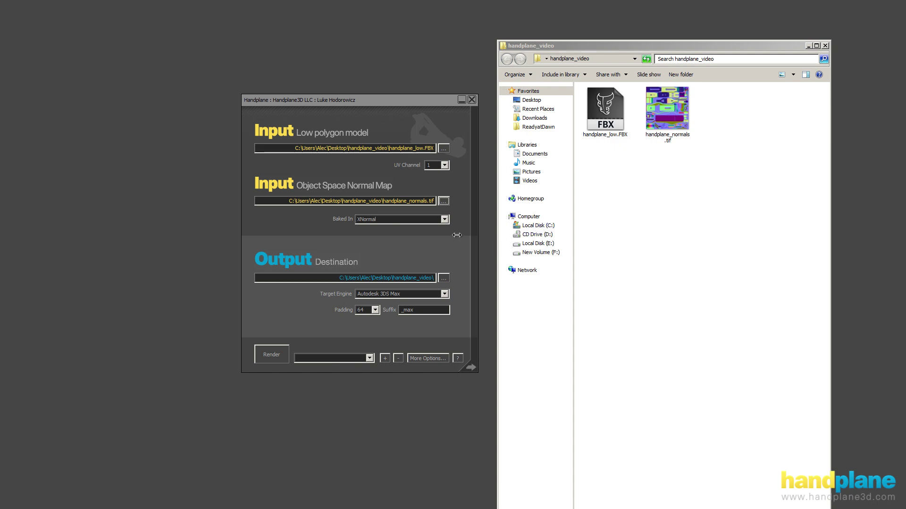
Keep Baked In as XNormal and Target Engine as Autodesk 3DS Max.
click(444, 219)
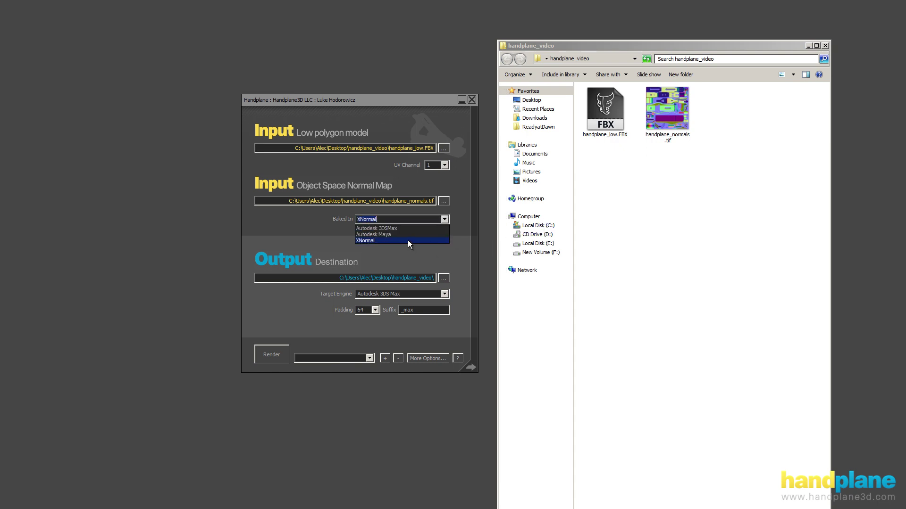
click(407, 240)
click(445, 294)
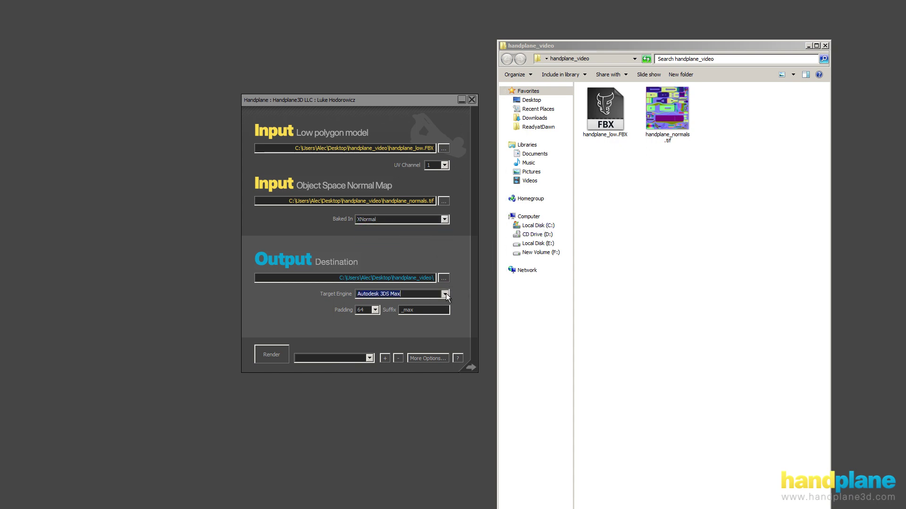
click(382, 302)
Render the tangent-space map with the detected flip settings and compare handplane_normals_max.TIF with the original.
click(262, 358)
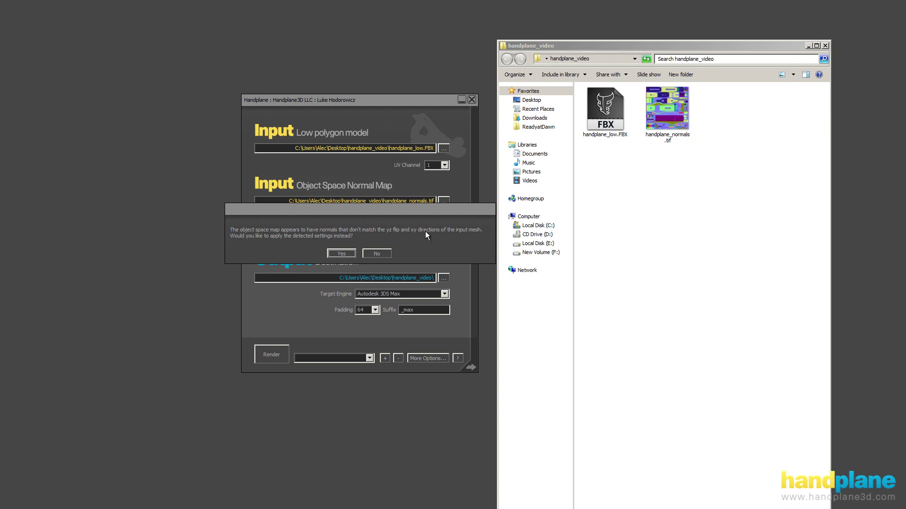
click(339, 255)
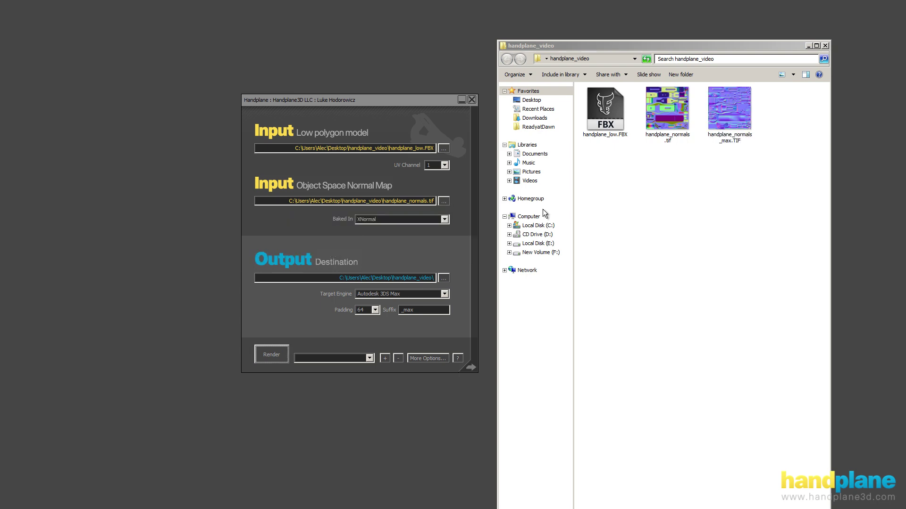
click(632, 229)
click(732, 111)
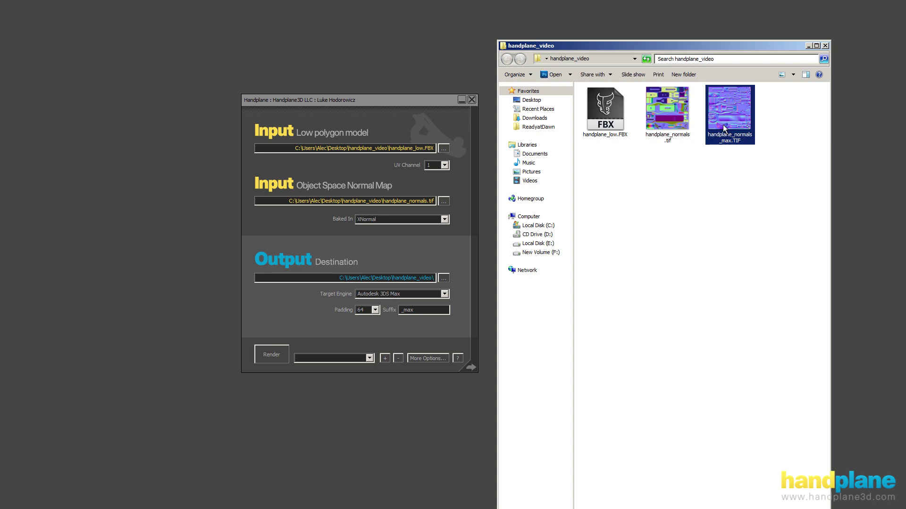
mouse_move(664, 124)
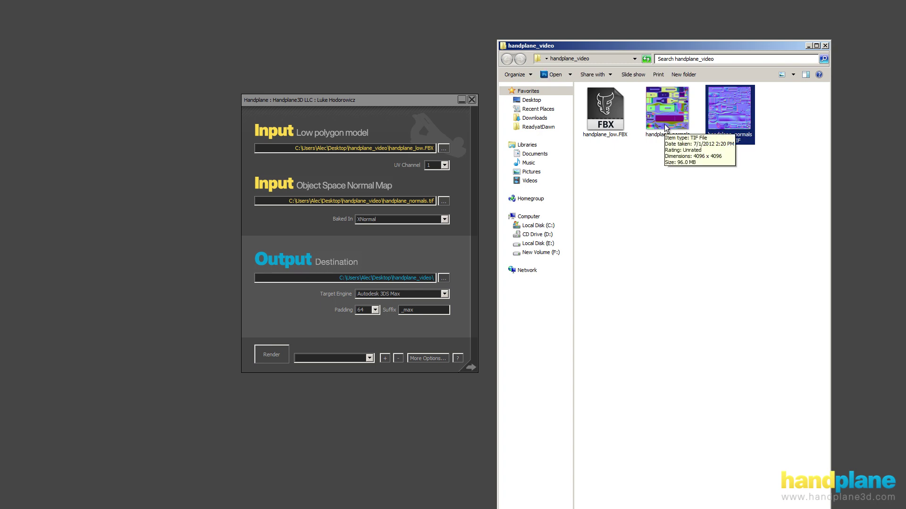
click(661, 122)
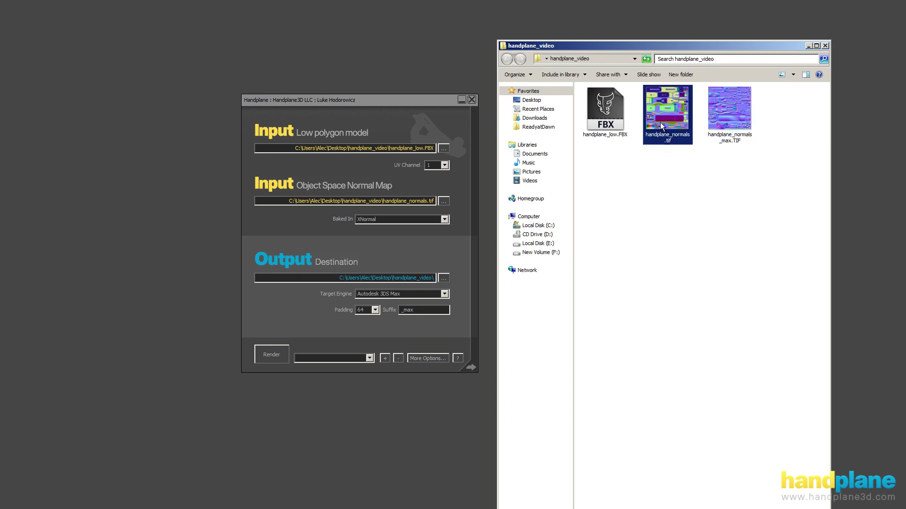
click(730, 128)
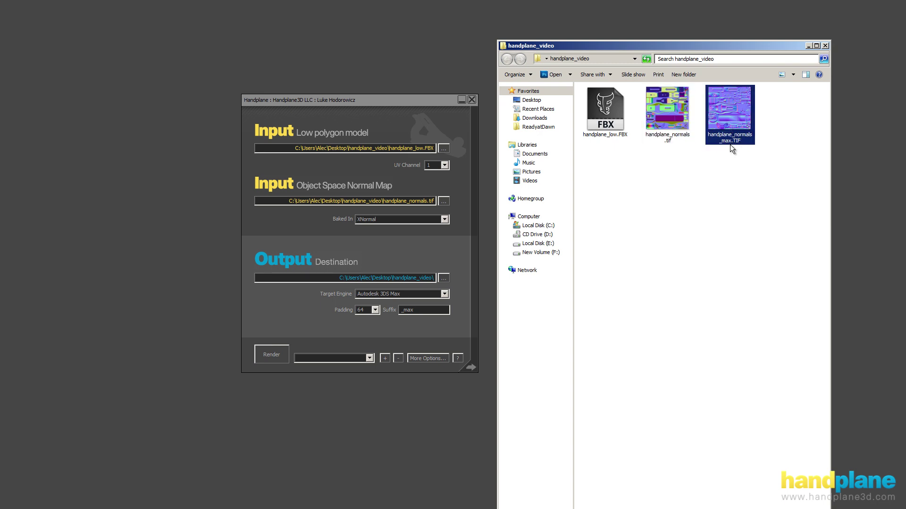
Switch Target Engine to Autodesk Maya 2013 and back to Autodesk 3DS Max.
click(441, 293)
click(436, 304)
click(445, 294)
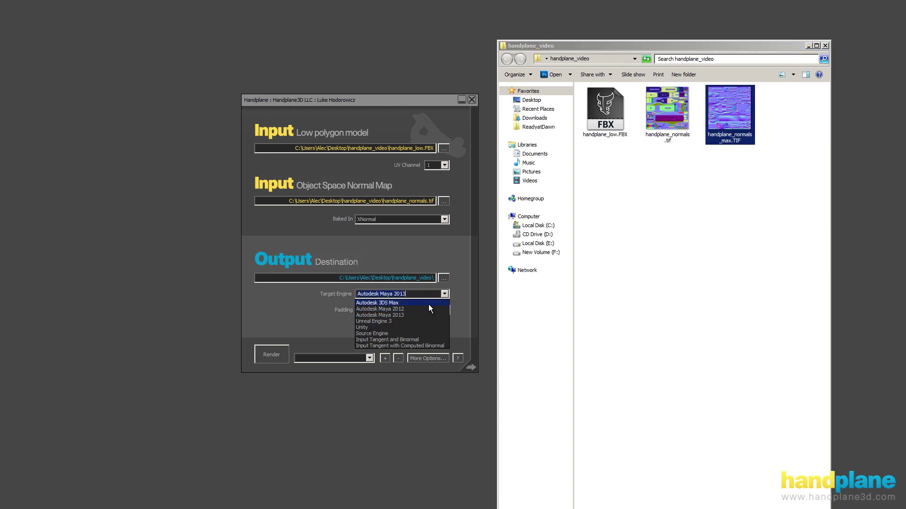
click(427, 301)
click(775, 176)
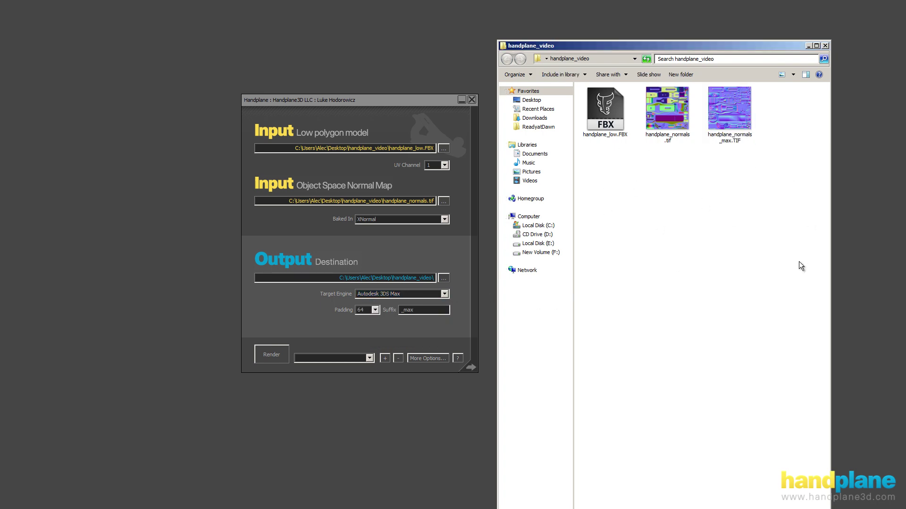
key(alt+Tab)
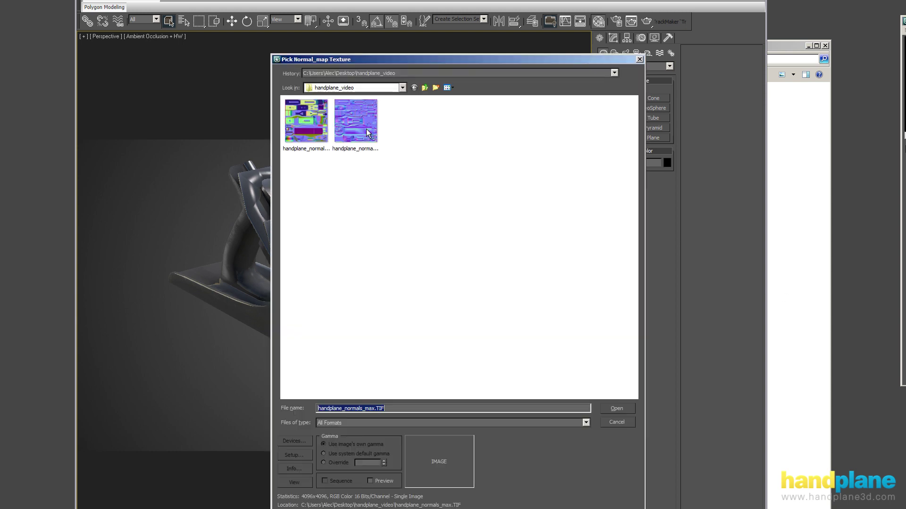
Pick handplane_normals_max.TIF as the model's normal map in 3ds Max and orbit the textured handplane.
click(362, 119)
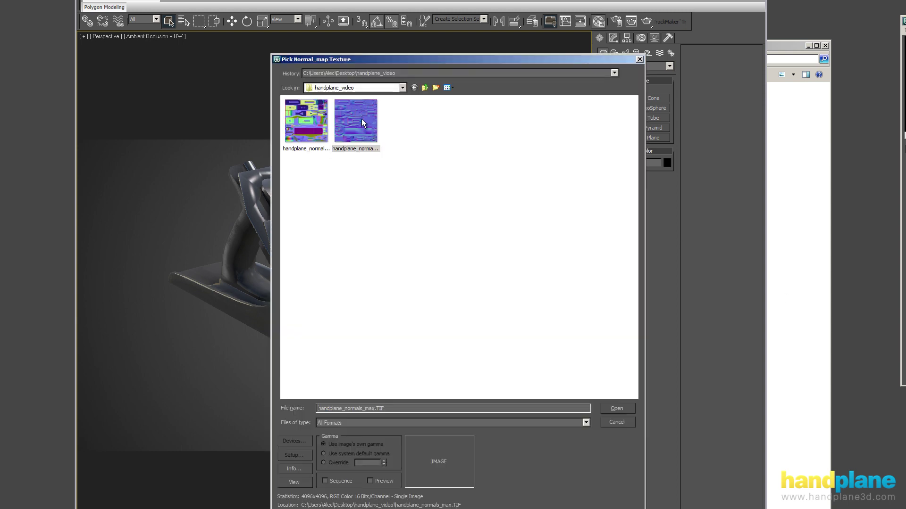
key(Return)
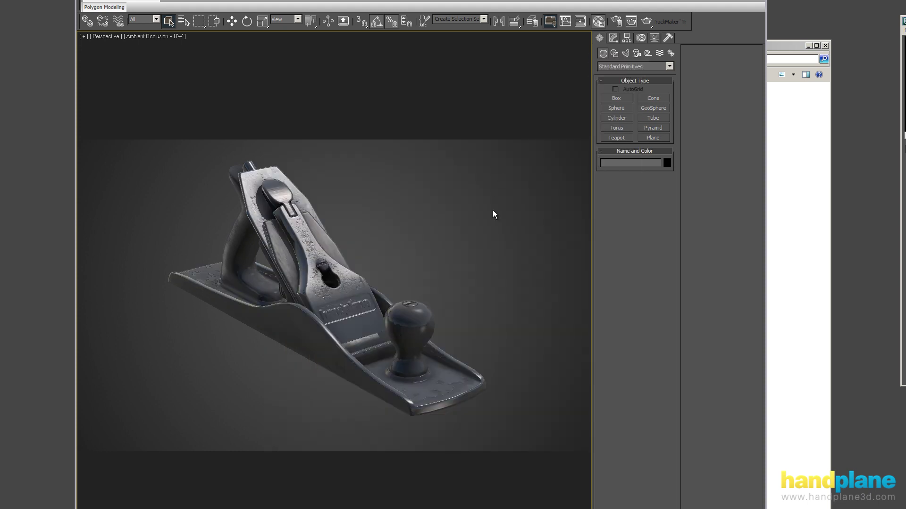
mouse_move(475, 240)
alt+middle_down()
mouse_move(463, 277)
mouse_move(443, 254)
mouse_move(483, 246)
mouse_move(474, 239)
alt+middle_up()
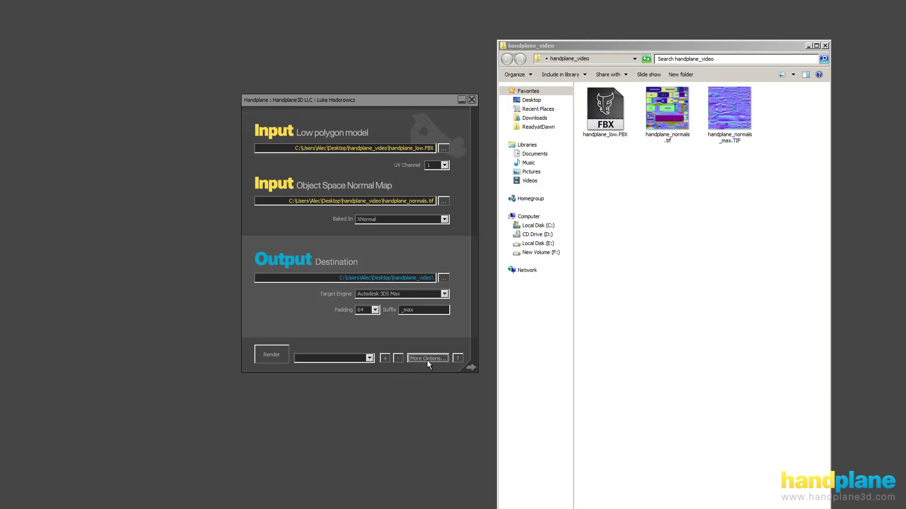
Show More Options and review Red Channel, Flip Y/Z Up and Padding, keeping Default, Default and 64.
click(427, 360)
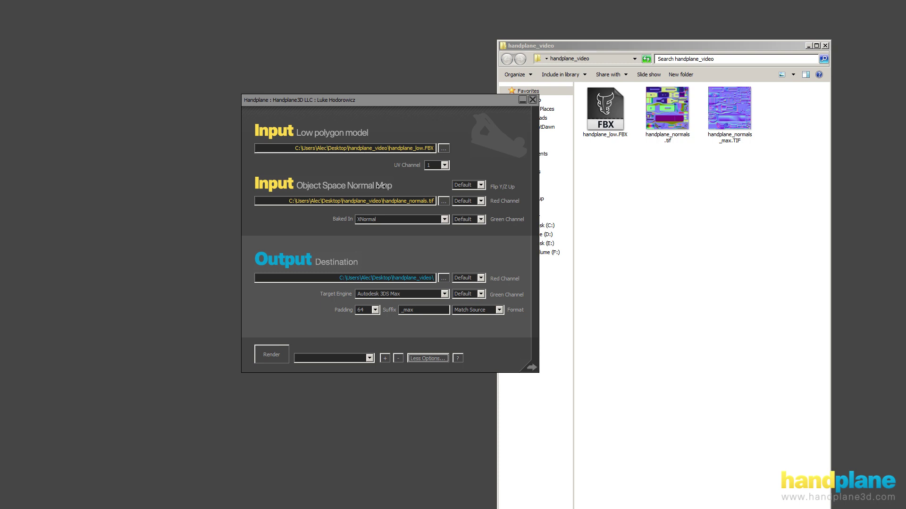
click(480, 200)
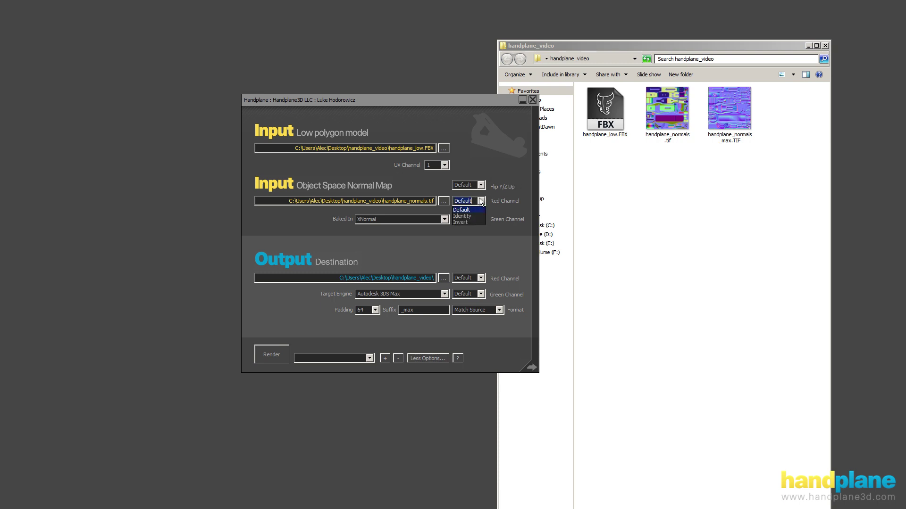
click(483, 193)
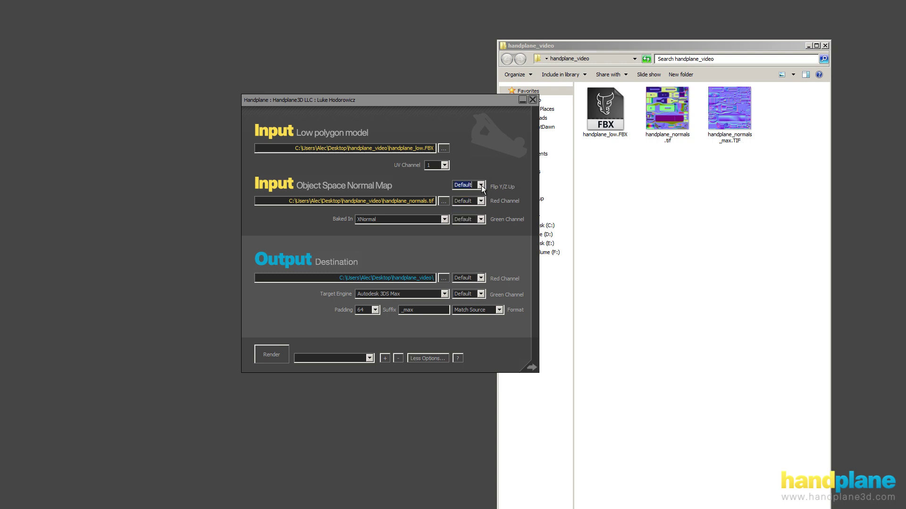
click(480, 185)
click(463, 194)
click(375, 310)
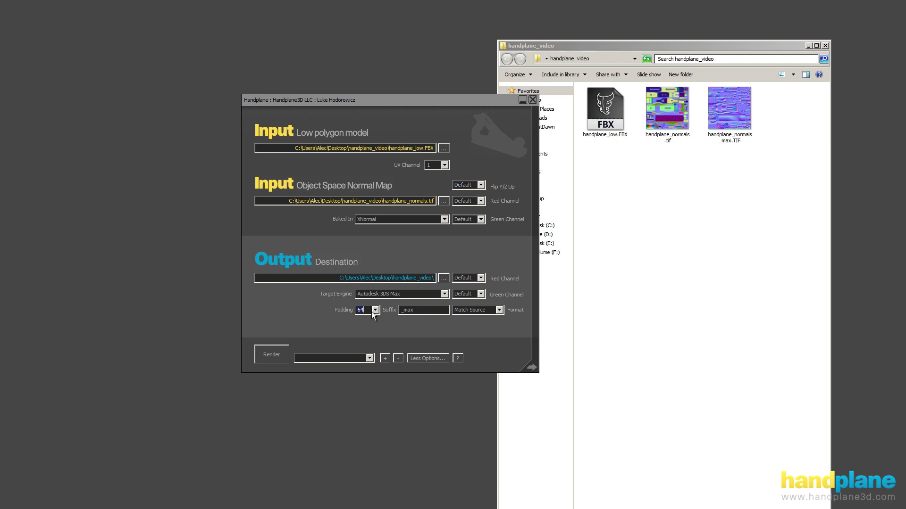
click(330, 319)
Change the output suffix from _max to _test.
double_click(435, 311)
key(BackSpace)
click(395, 293)
Review the output Format choices, leaving it on Match Source.
click(499, 309)
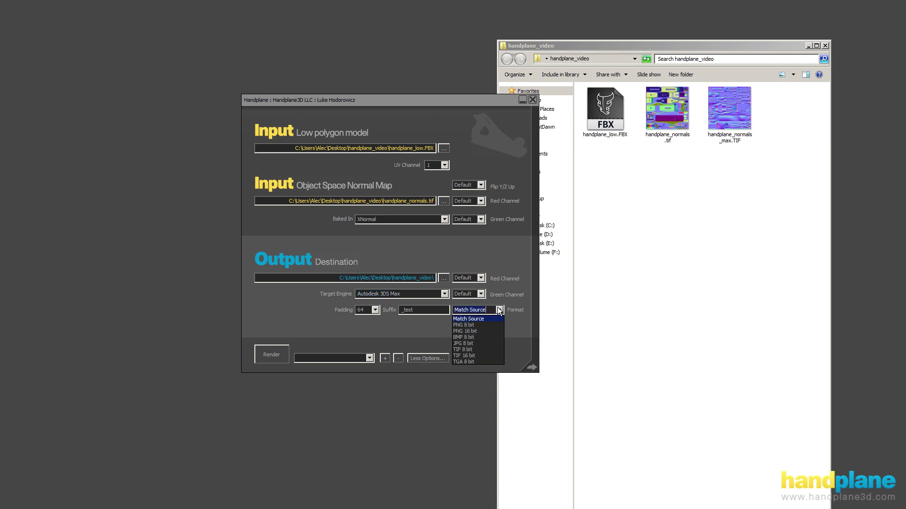
click(508, 296)
click(499, 310)
click(265, 305)
Type 'my pre' as a preset name, delete the 'my preset' preset, and switch to Less Options.
click(369, 358)
click(369, 359)
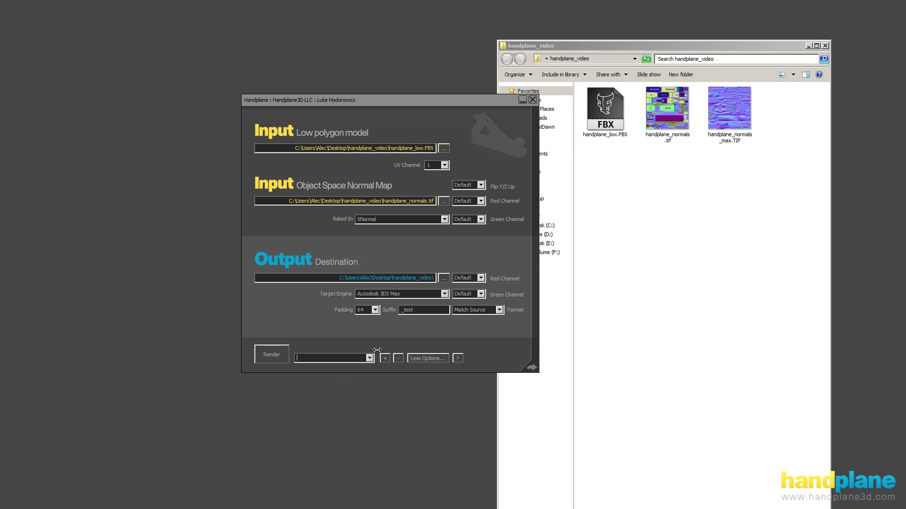
text(my preset)
click(370, 358)
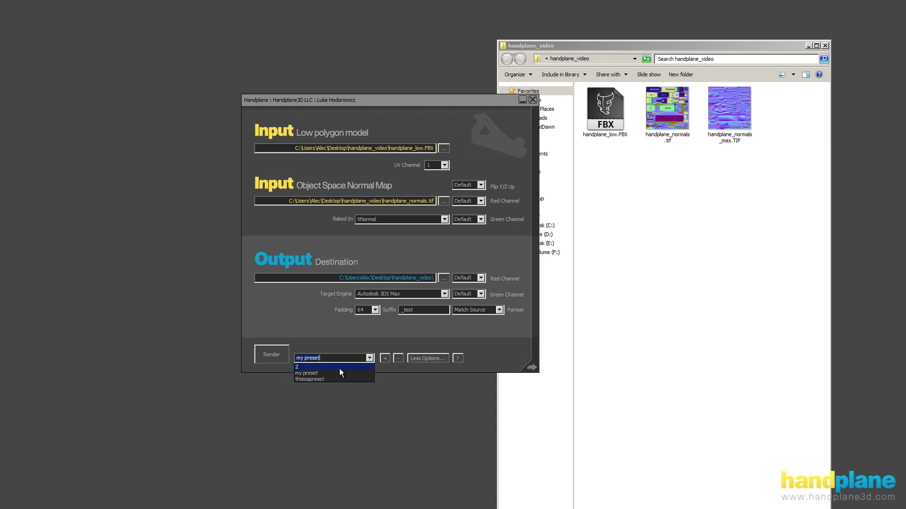
click(338, 379)
click(397, 358)
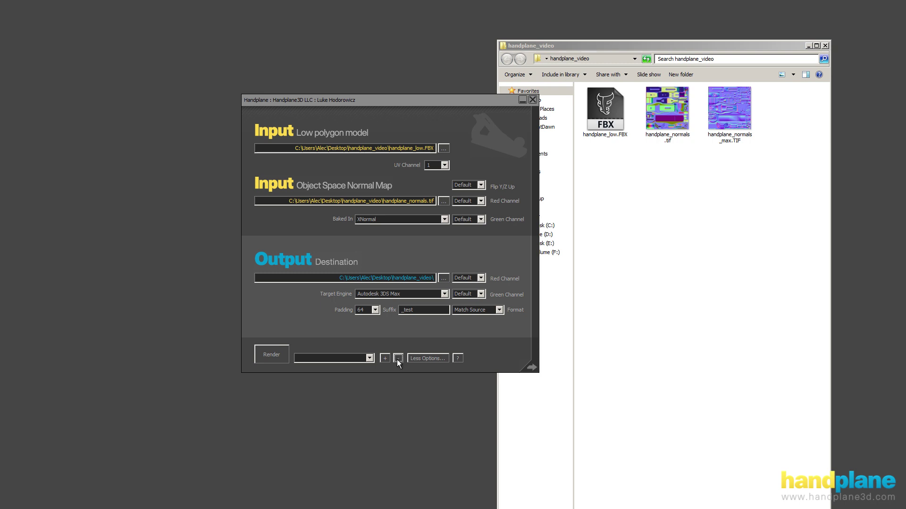
click(440, 360)
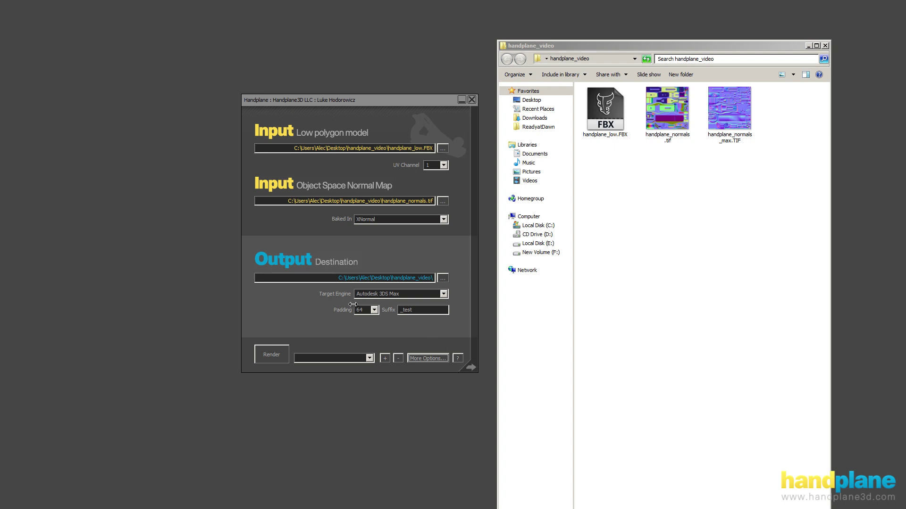
Widen the Handplane window so the full handplane_low.FBX path shows, then narrow it slightly.
drag(471, 375, 627, 353)
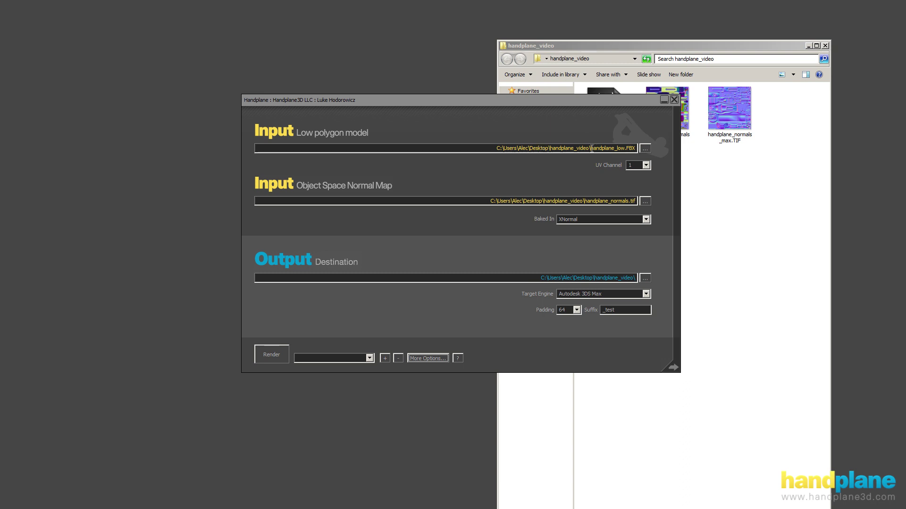
drag(591, 149, 635, 149)
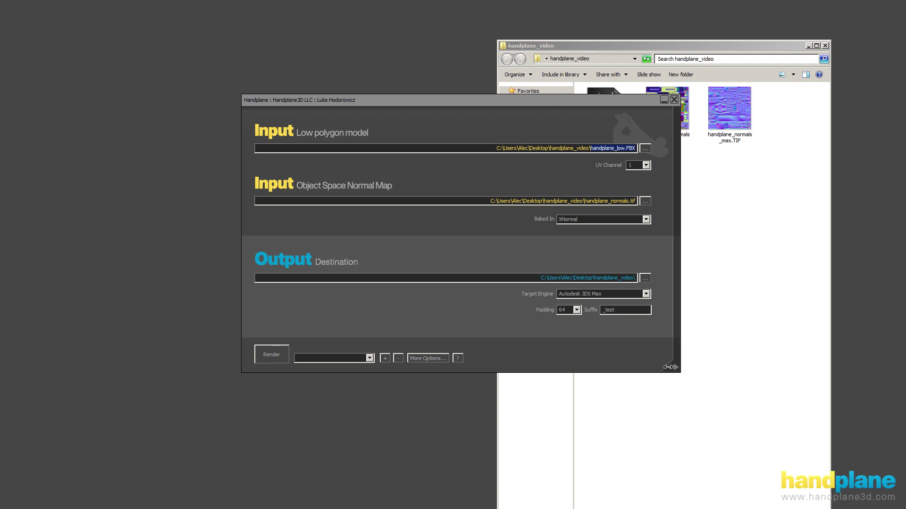
drag(674, 367, 619, 367)
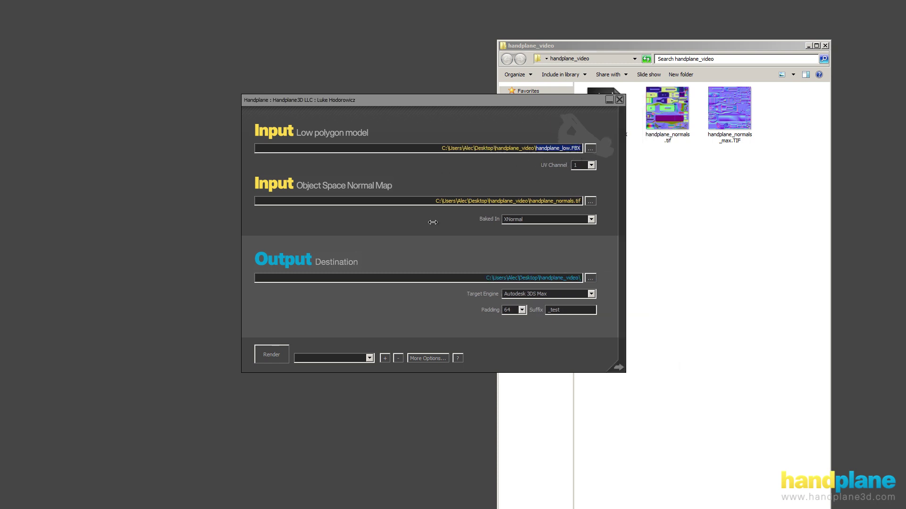
click(442, 153)
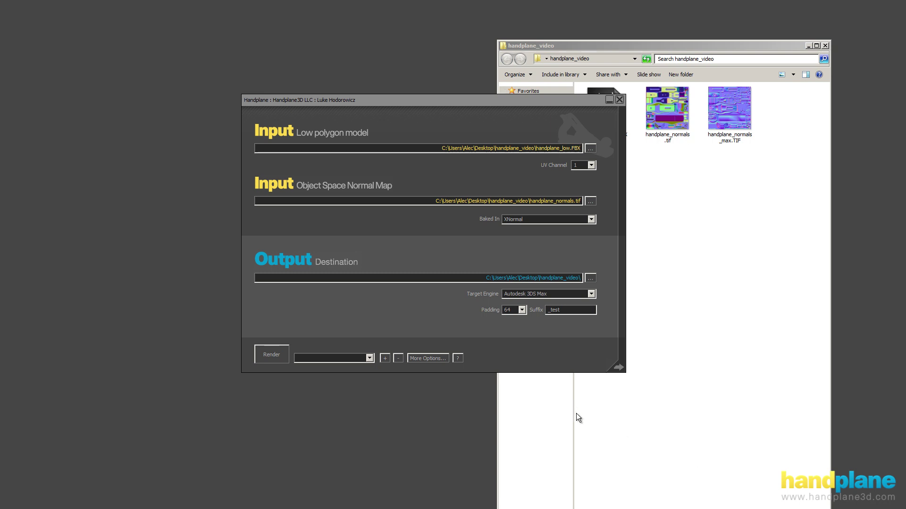